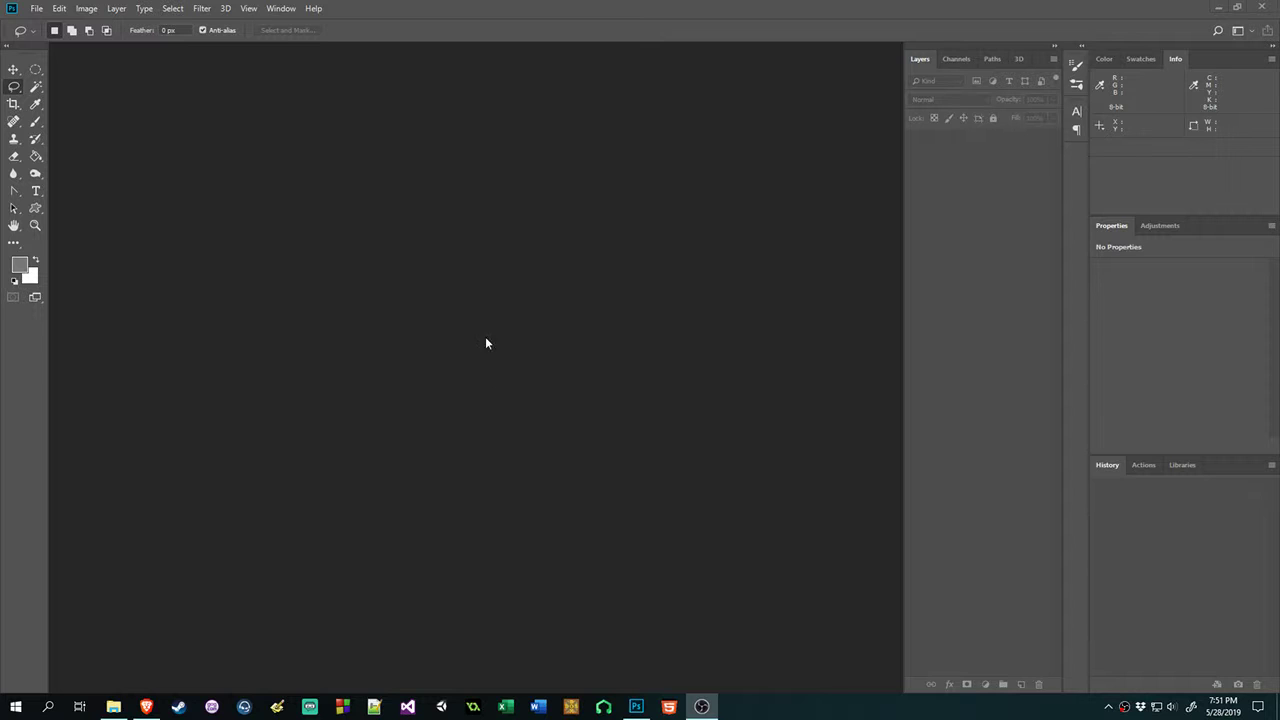
Create a new white 600 × 600 px document at 72 pixels/inch
click(36, 9)
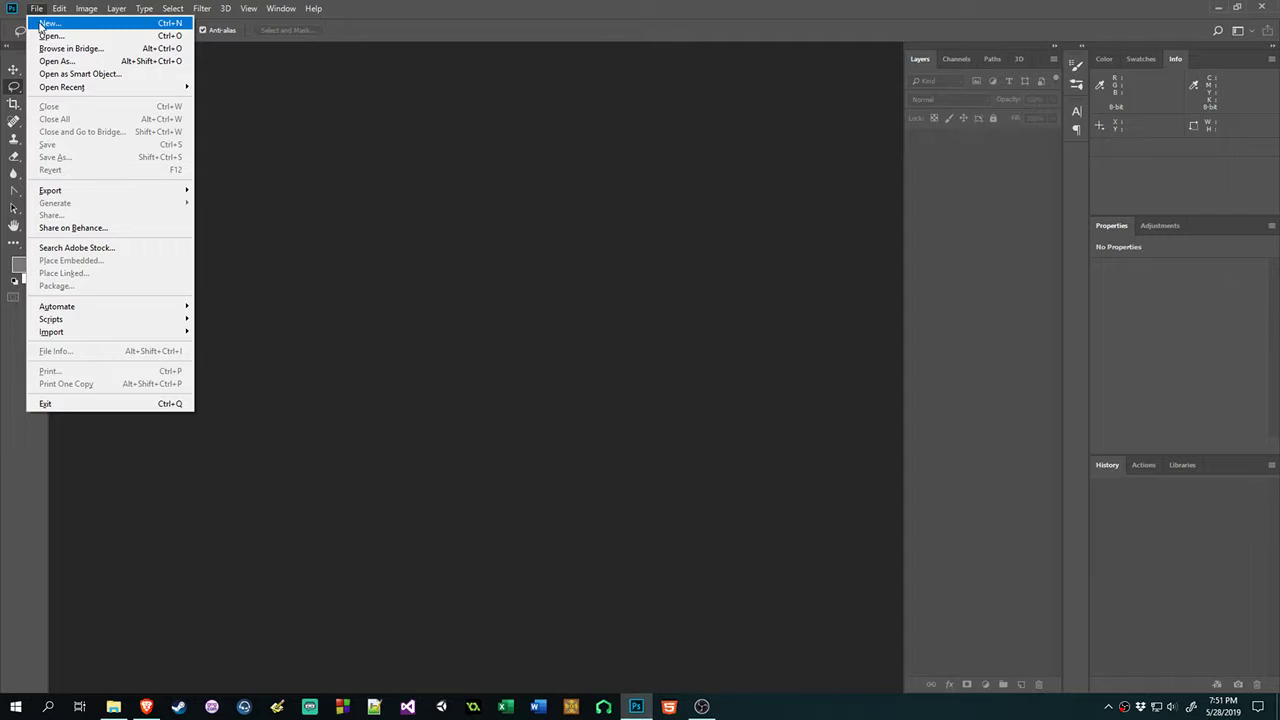
click(48, 23)
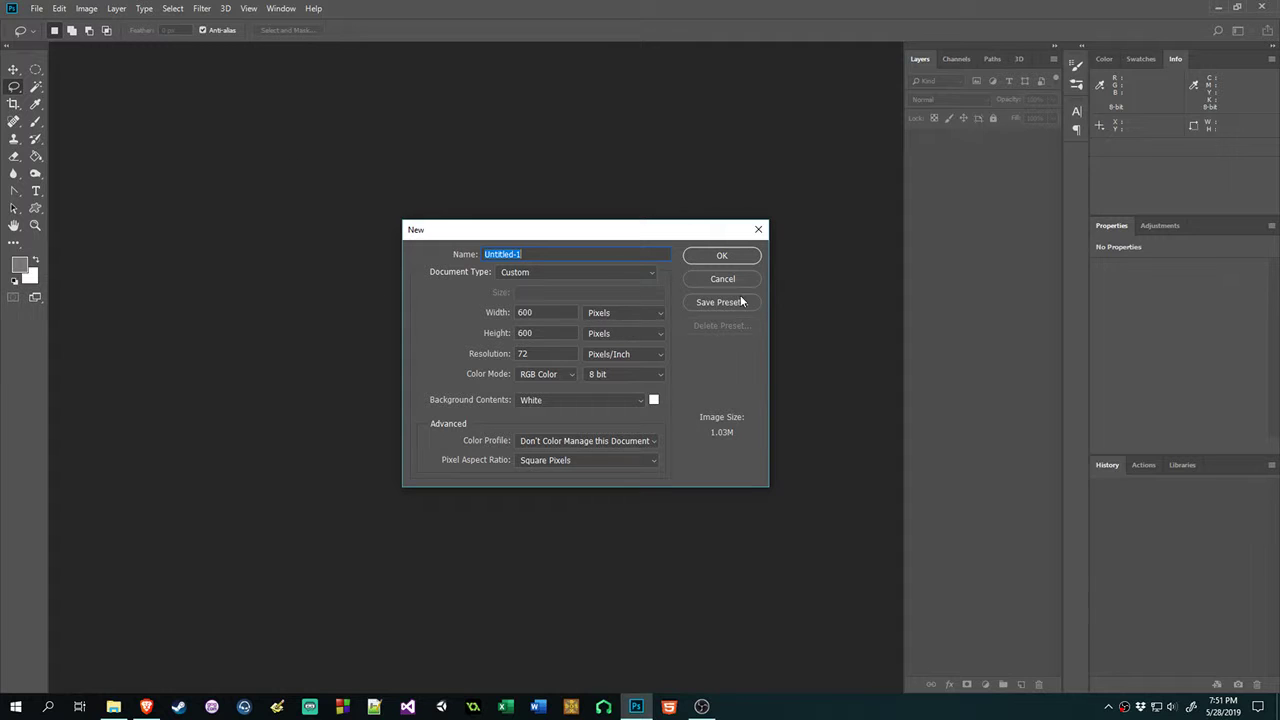
click(735, 257)
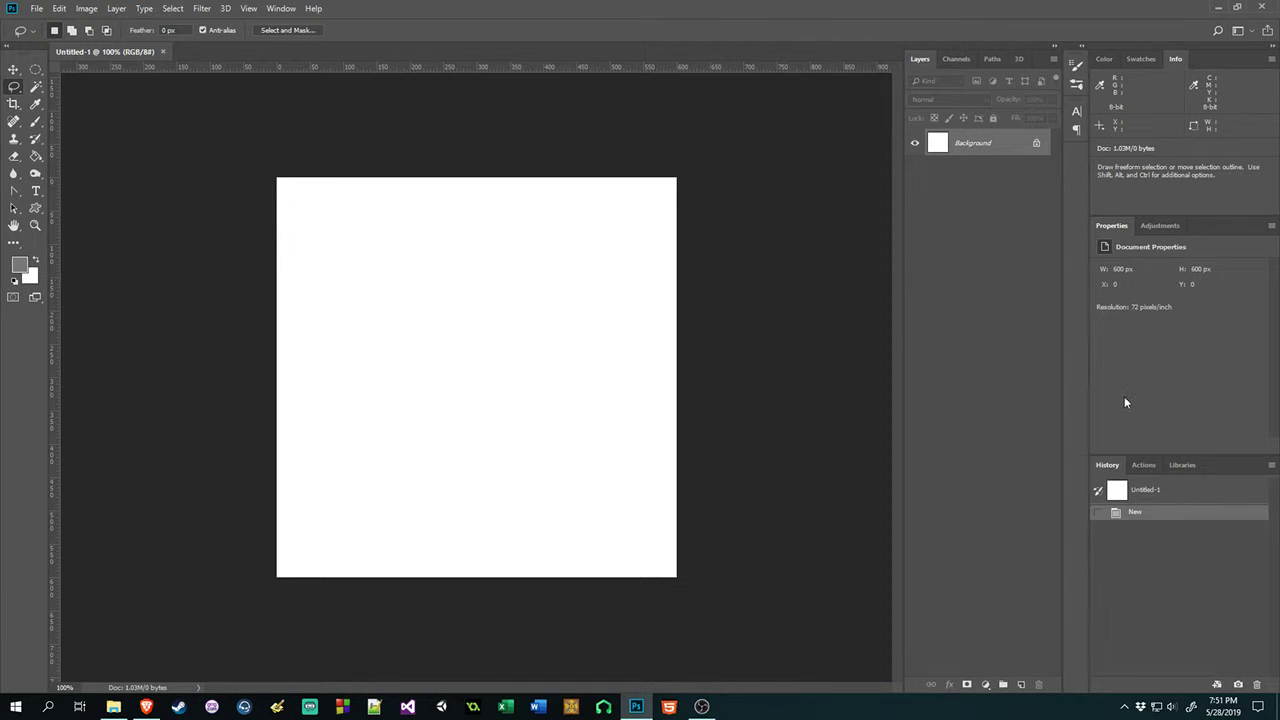
Add Layer 1 and fill it with grey #7a7a7a using the Paint Bucket
click(1018, 684)
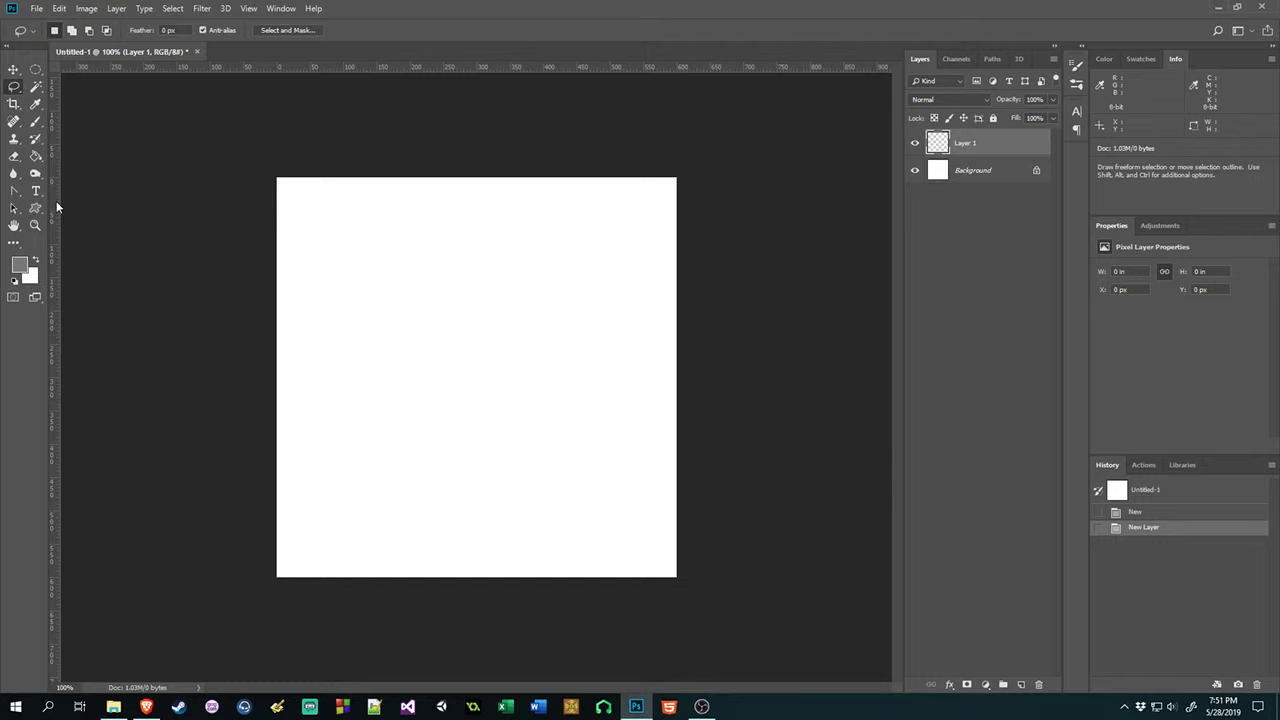
click(17, 262)
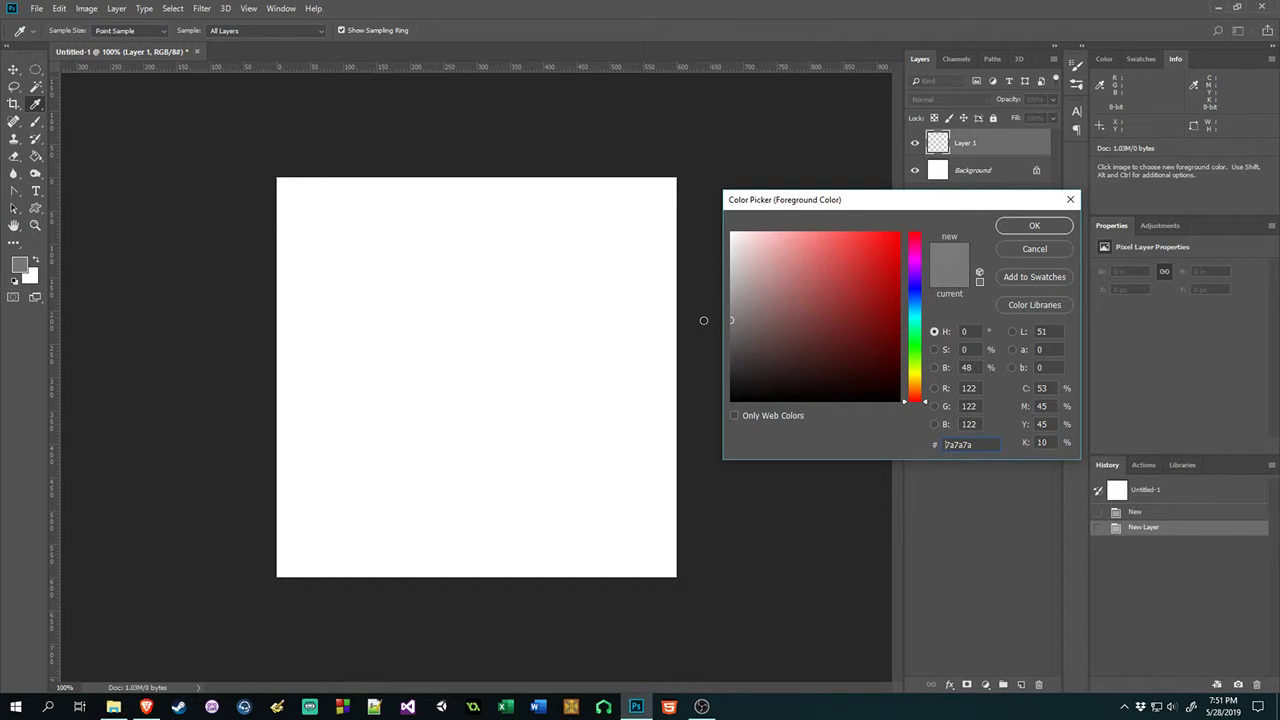
click(1034, 226)
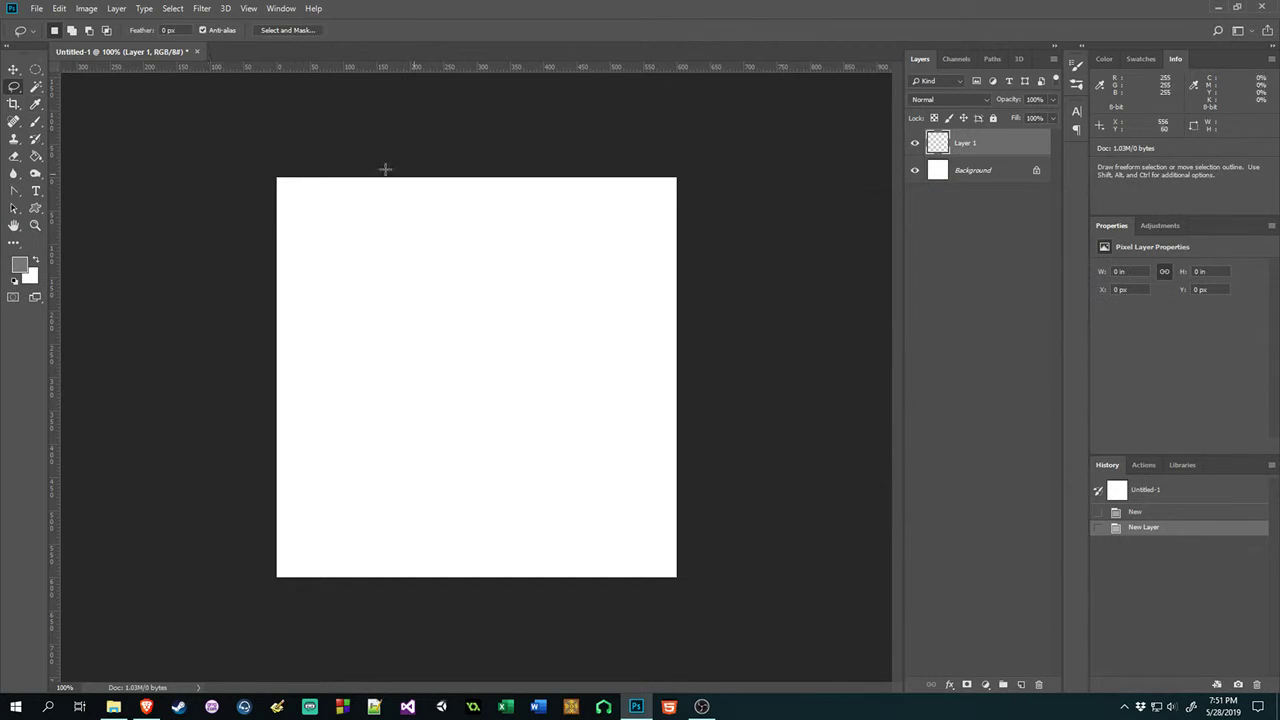
click(39, 157)
click(444, 270)
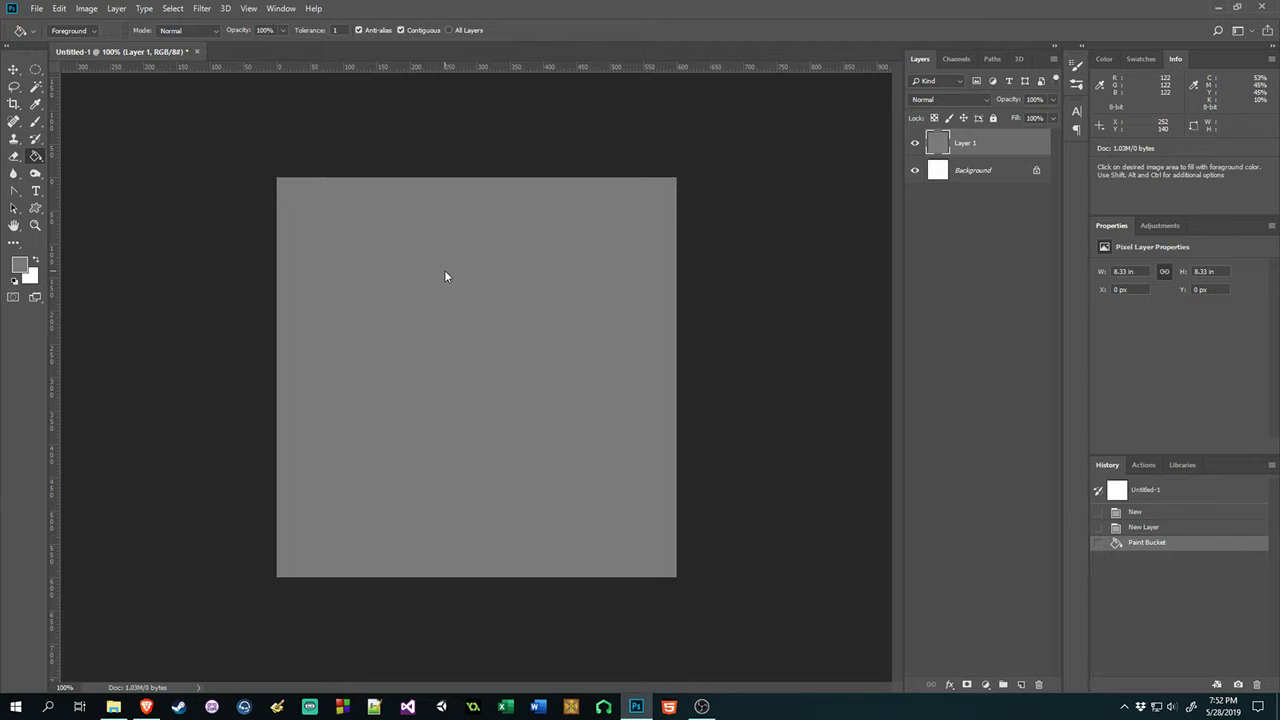
Add a new alpha channel in the Channels panel named 'Stone'
click(958, 60)
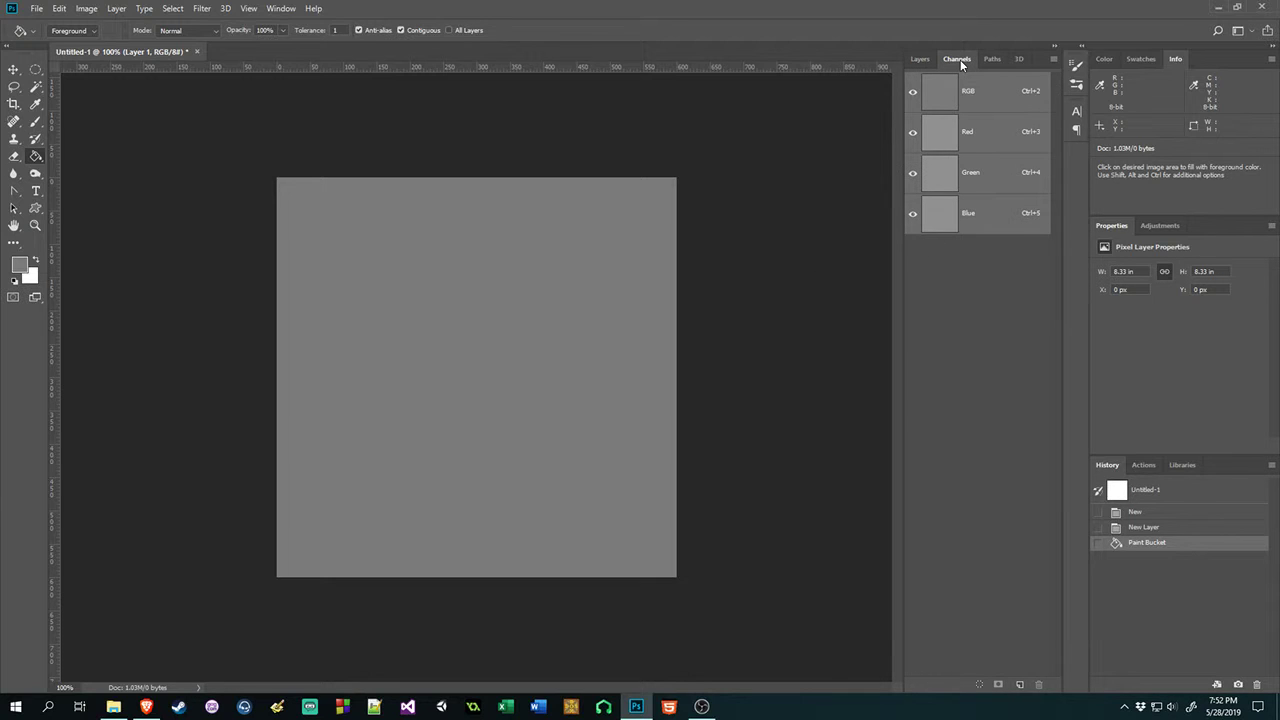
click(1019, 686)
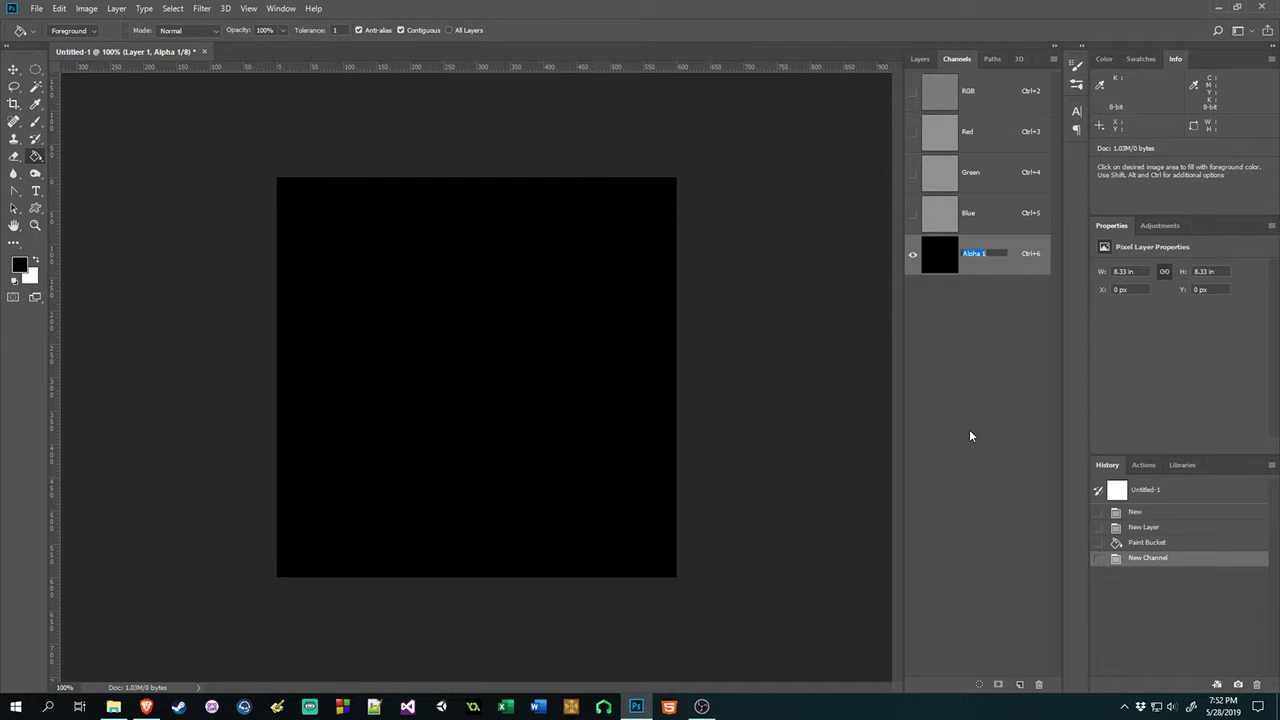
text(Stone)
key(Return)
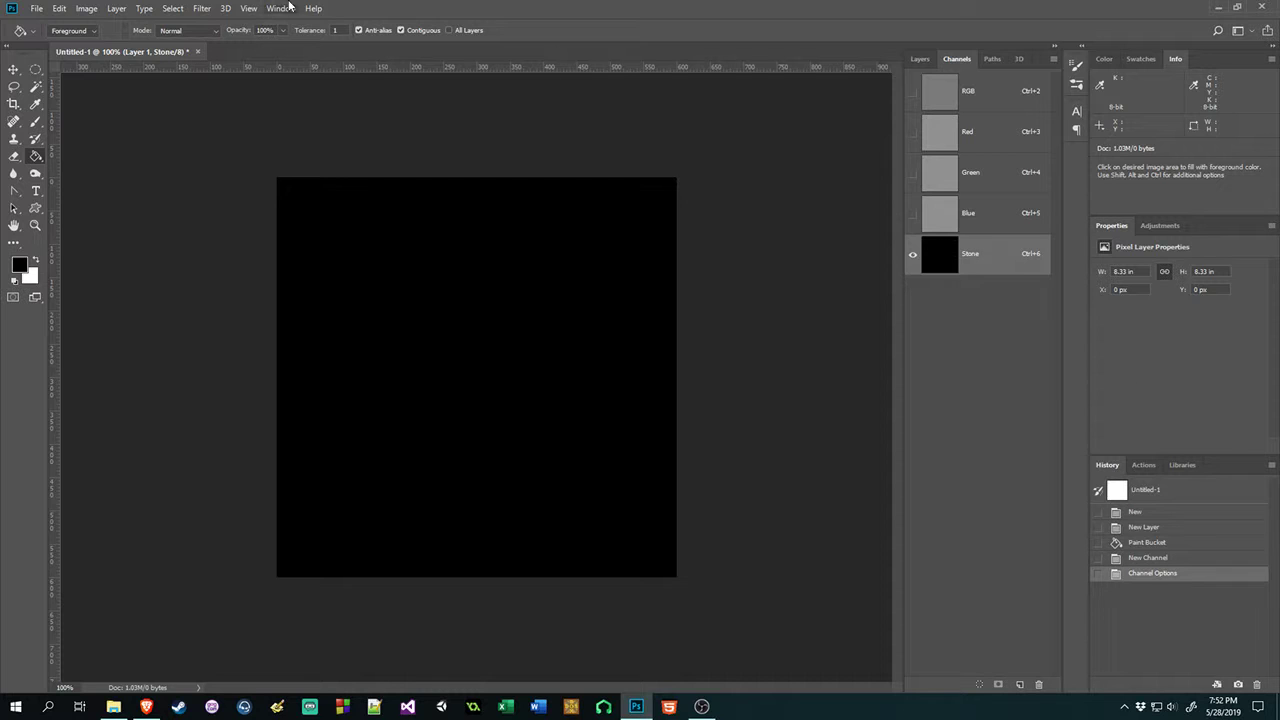
Render Clouds into the Stone channel
click(201, 8)
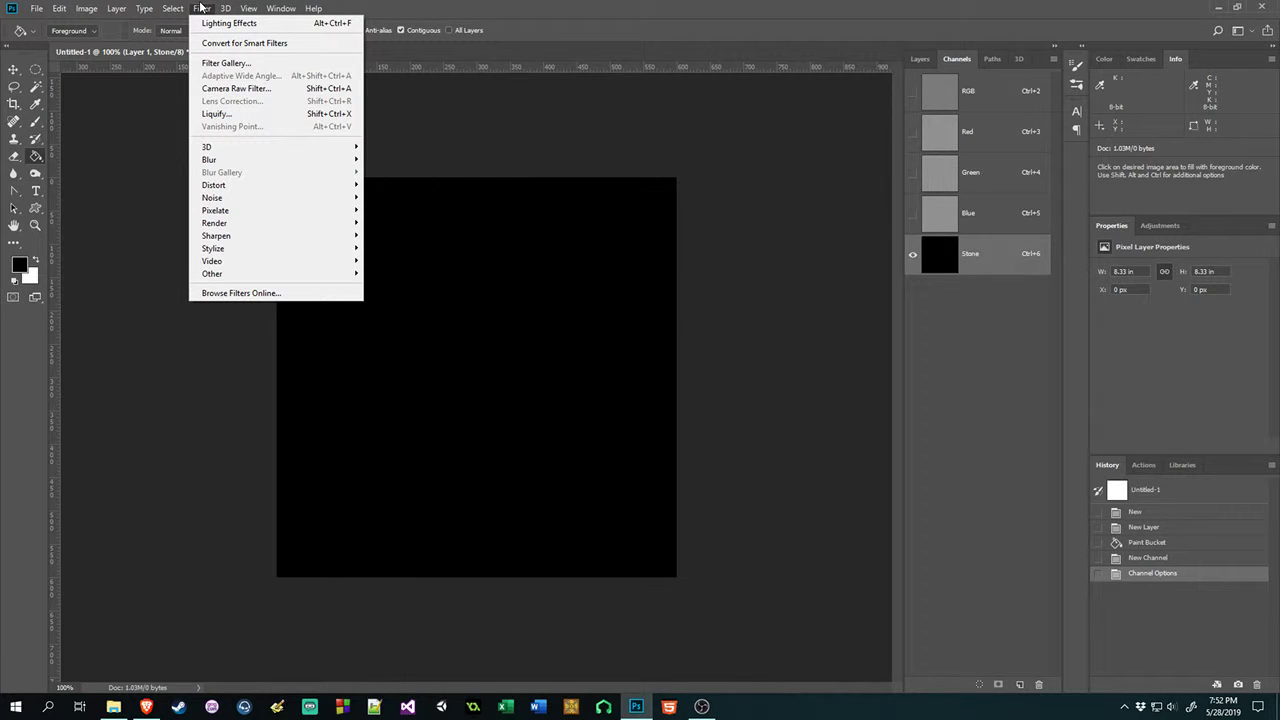
mouse_move(261, 226)
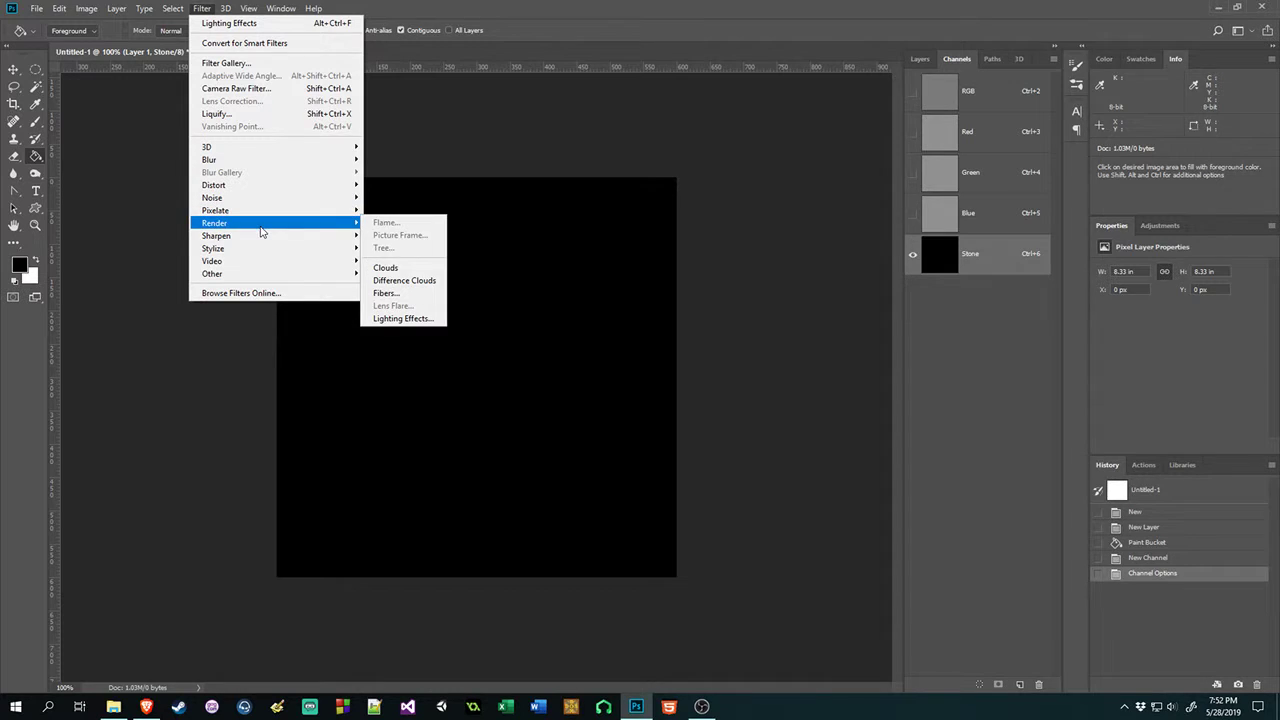
click(386, 268)
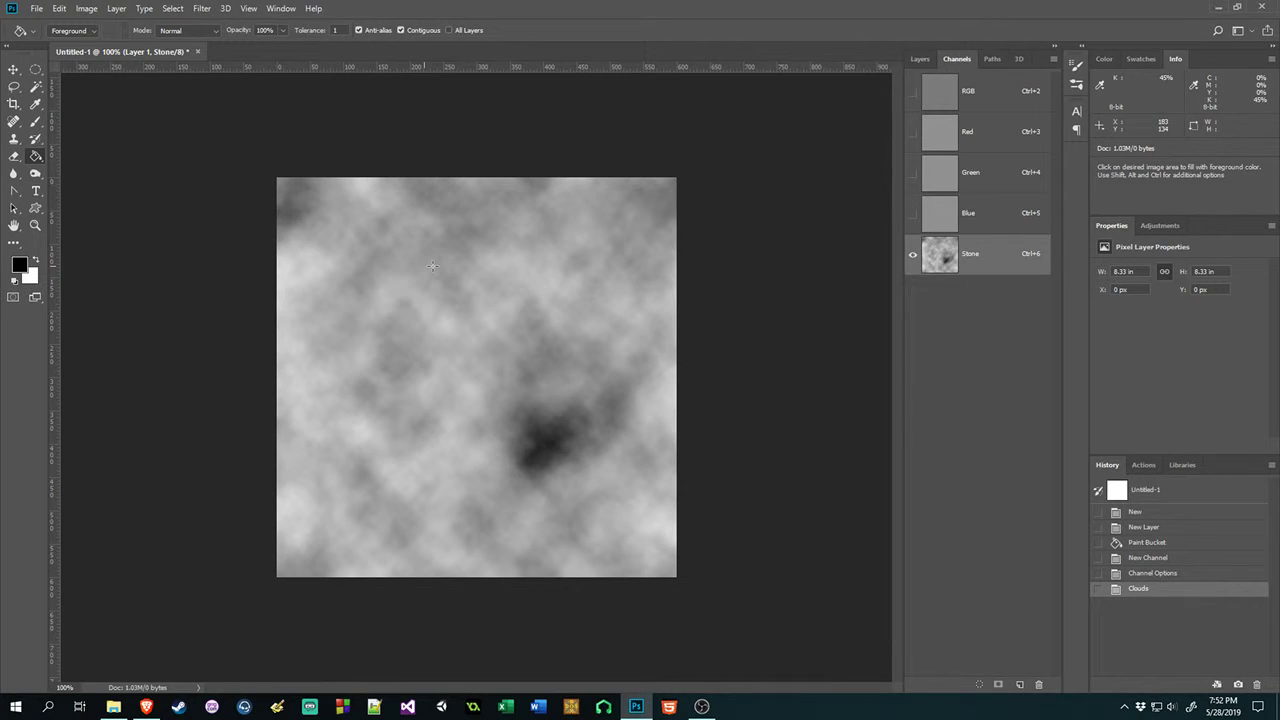
Return to the composite and Layers panel, then start Lighting Effects on Layer 1
click(971, 98)
click(919, 65)
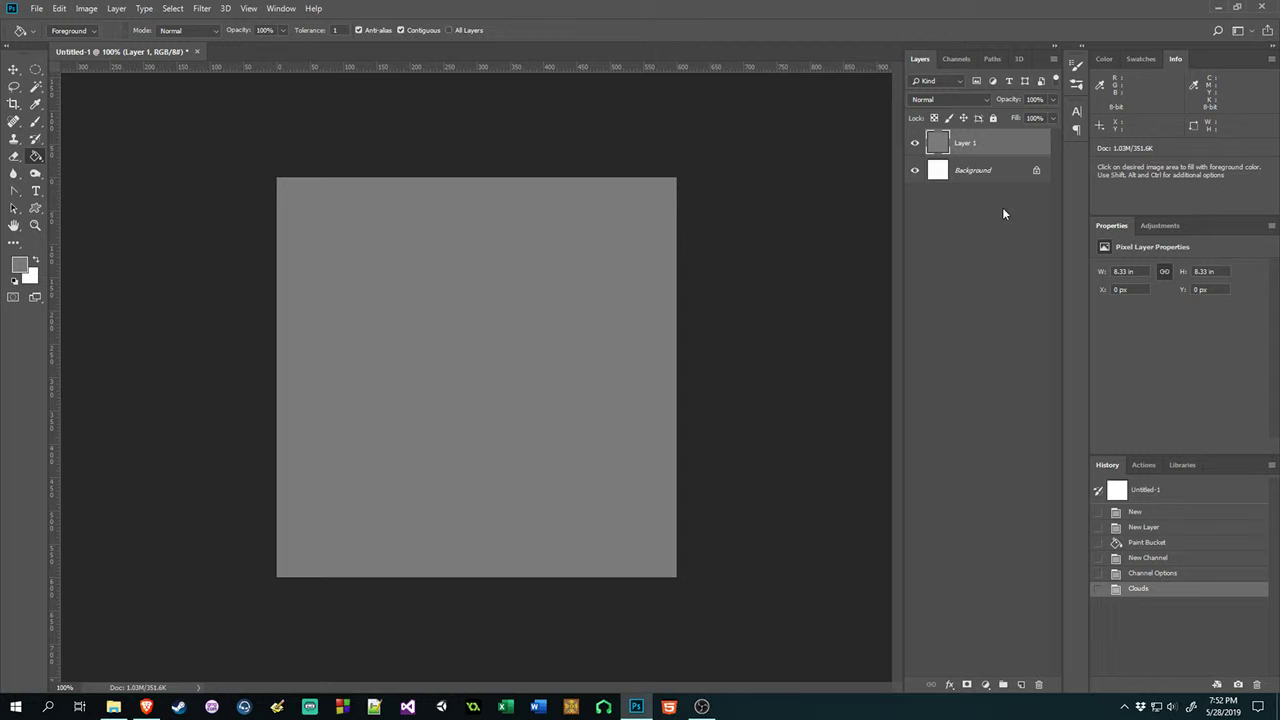
click(202, 8)
mouse_move(240, 225)
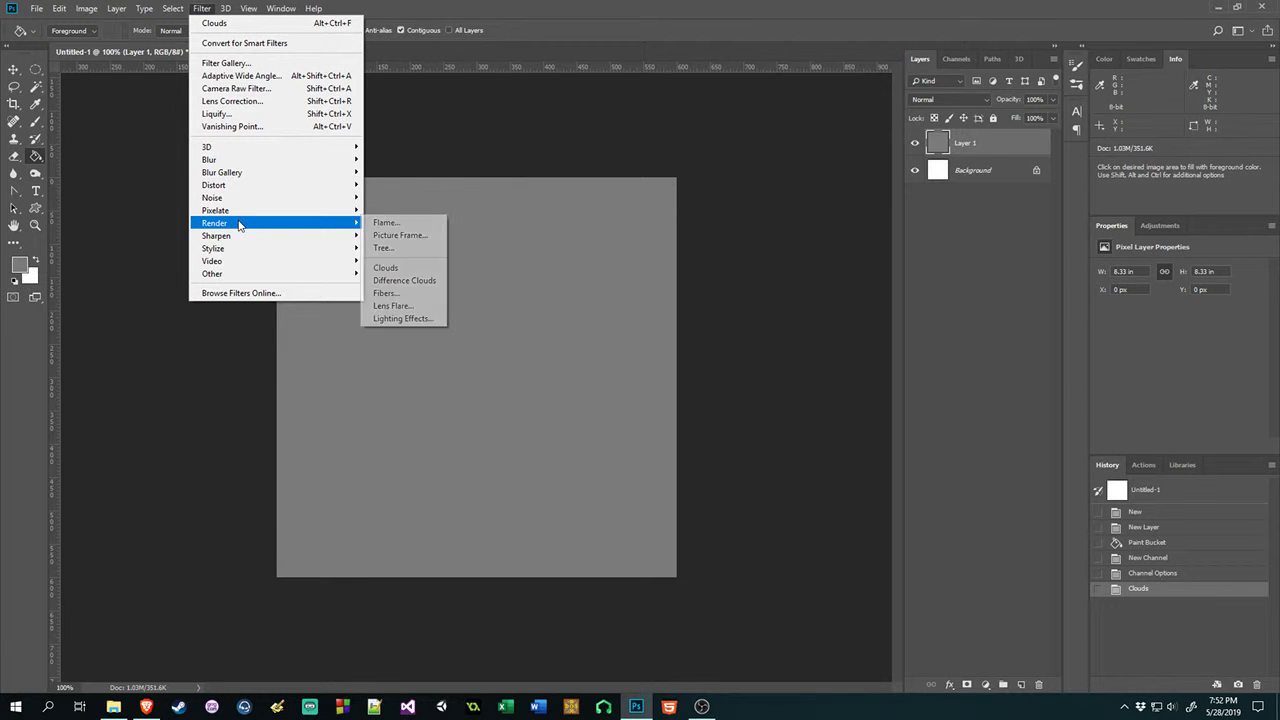
click(386, 319)
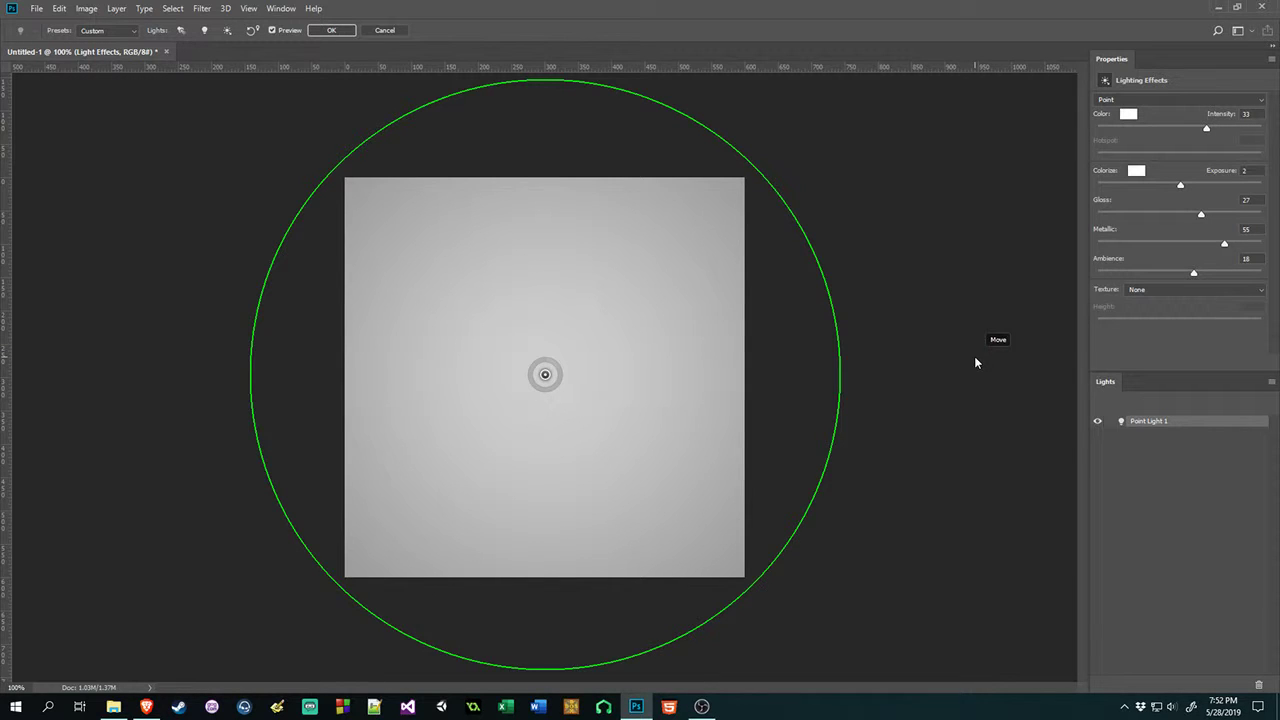
Make the light a Point light at intensity 36, widened to cover the whole canvas
click(1262, 100)
click(1258, 122)
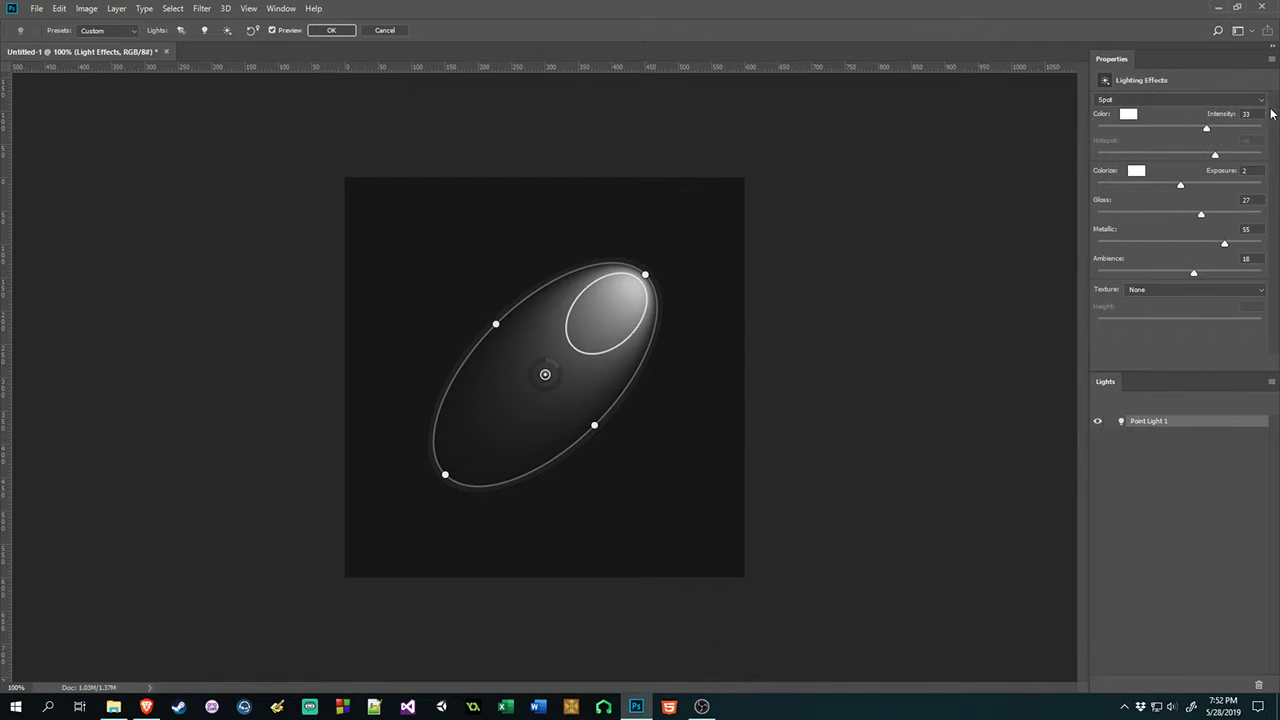
click(1260, 100)
click(1234, 133)
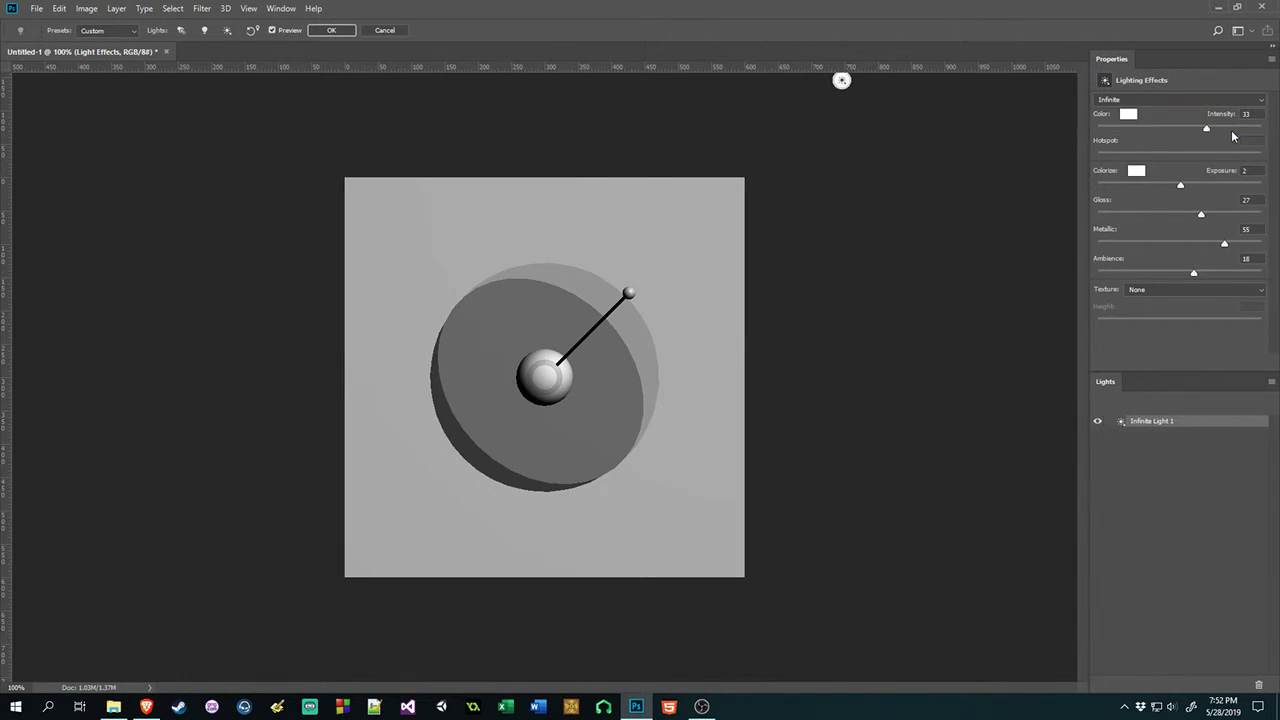
click(1223, 101)
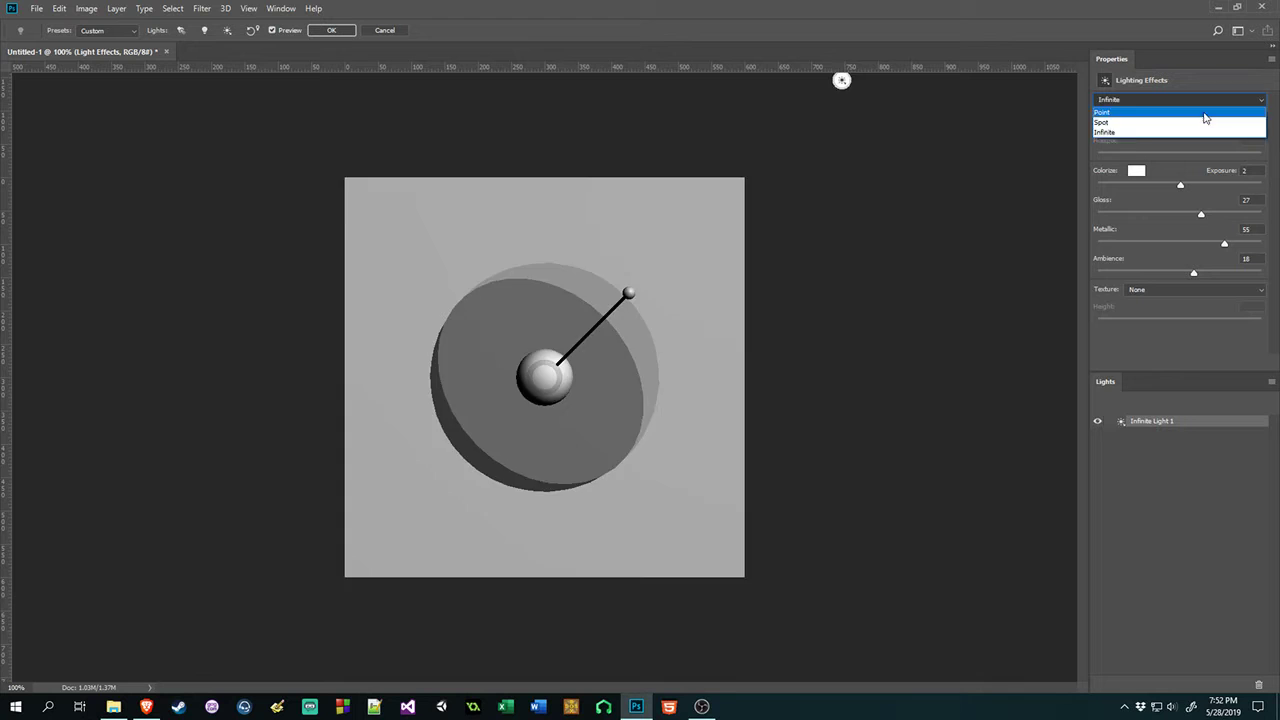
click(1210, 113)
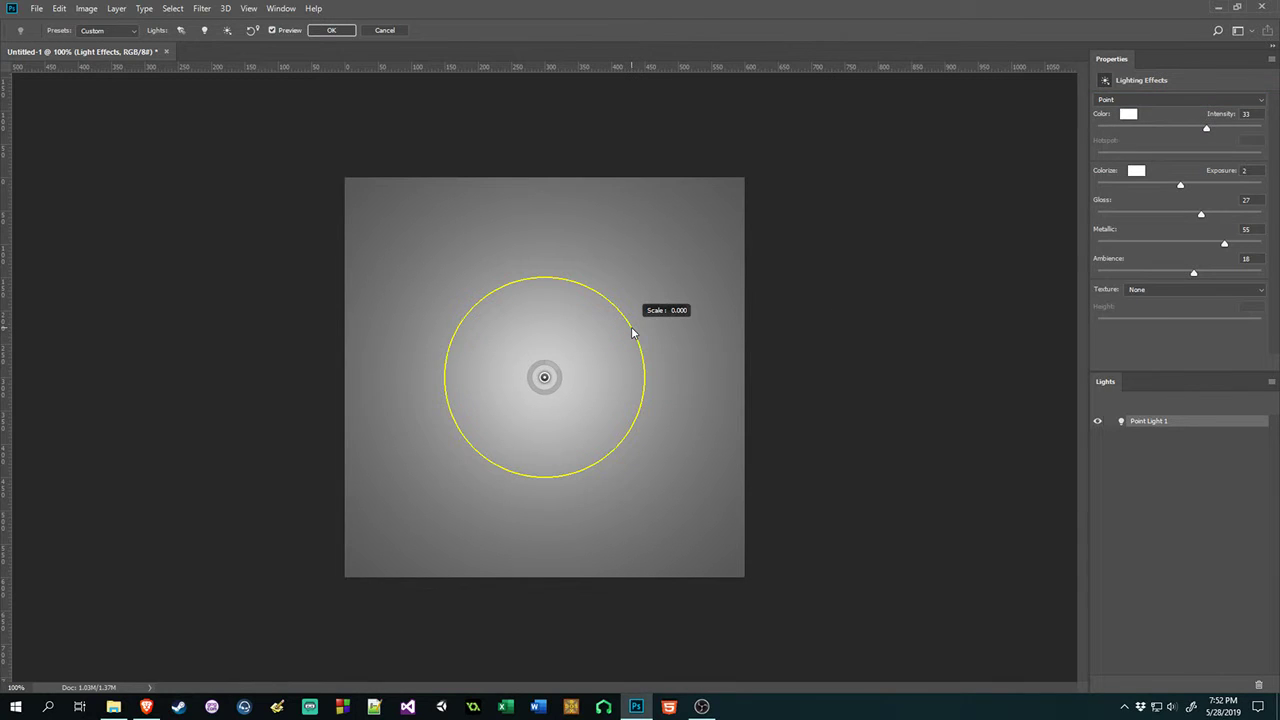
drag(632, 332, 753, 294)
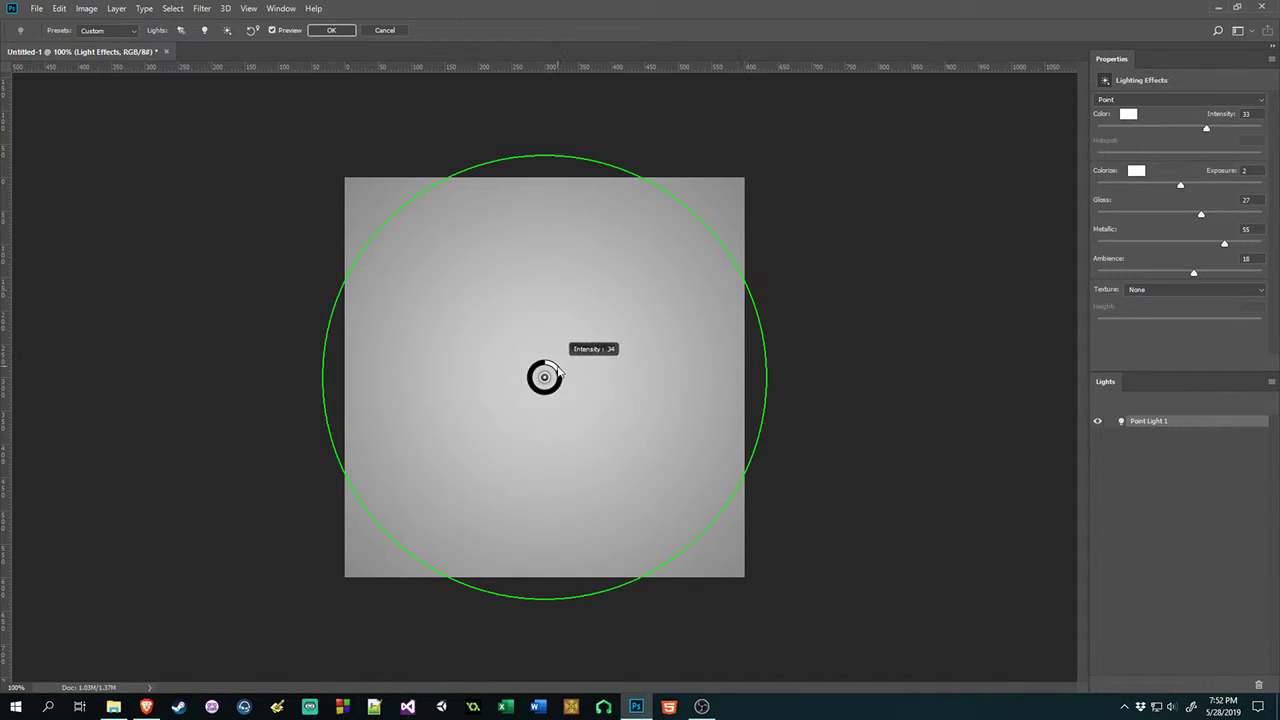
drag(552, 379, 558, 369)
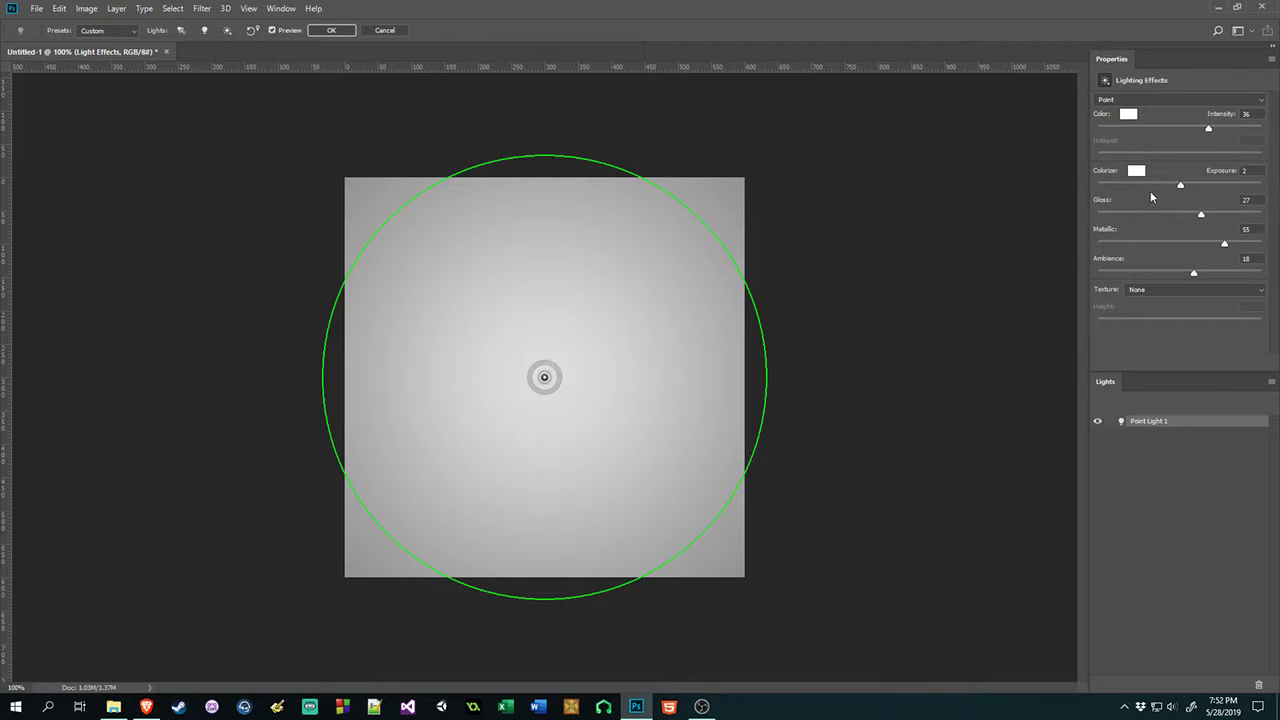
Use the Stone channel as the texture with height lowered to 9
click(1163, 290)
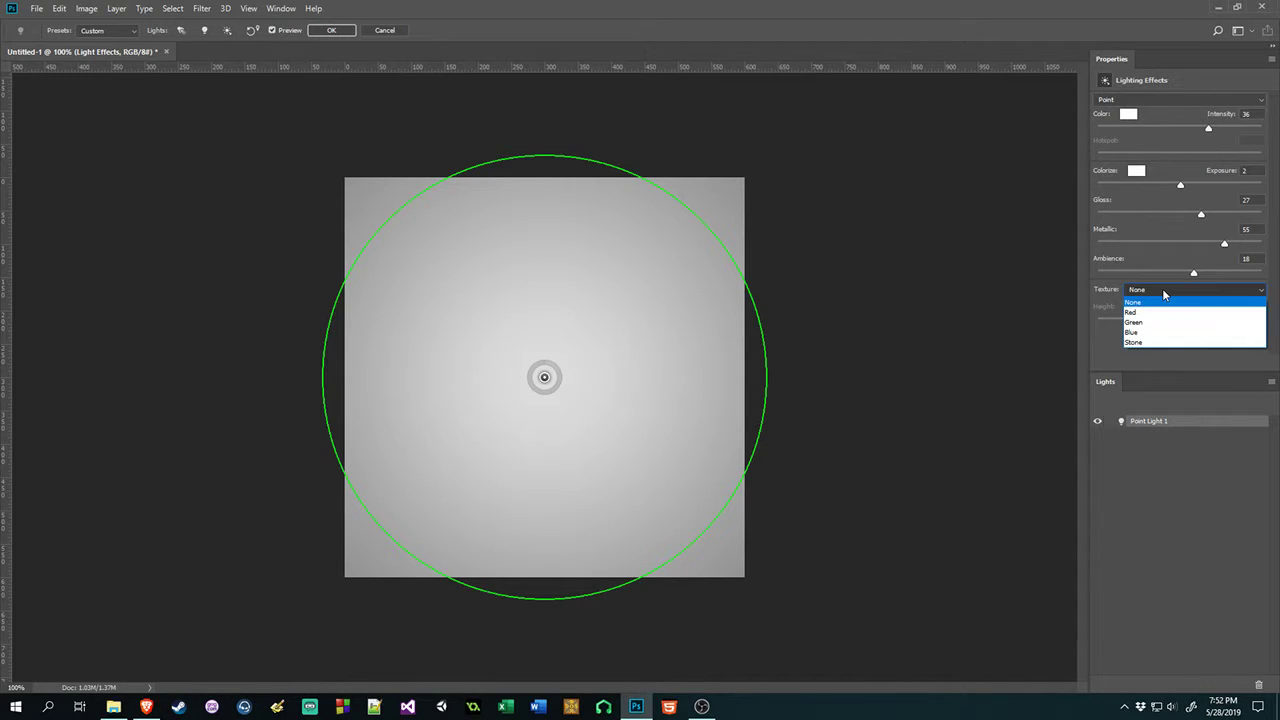
click(1151, 342)
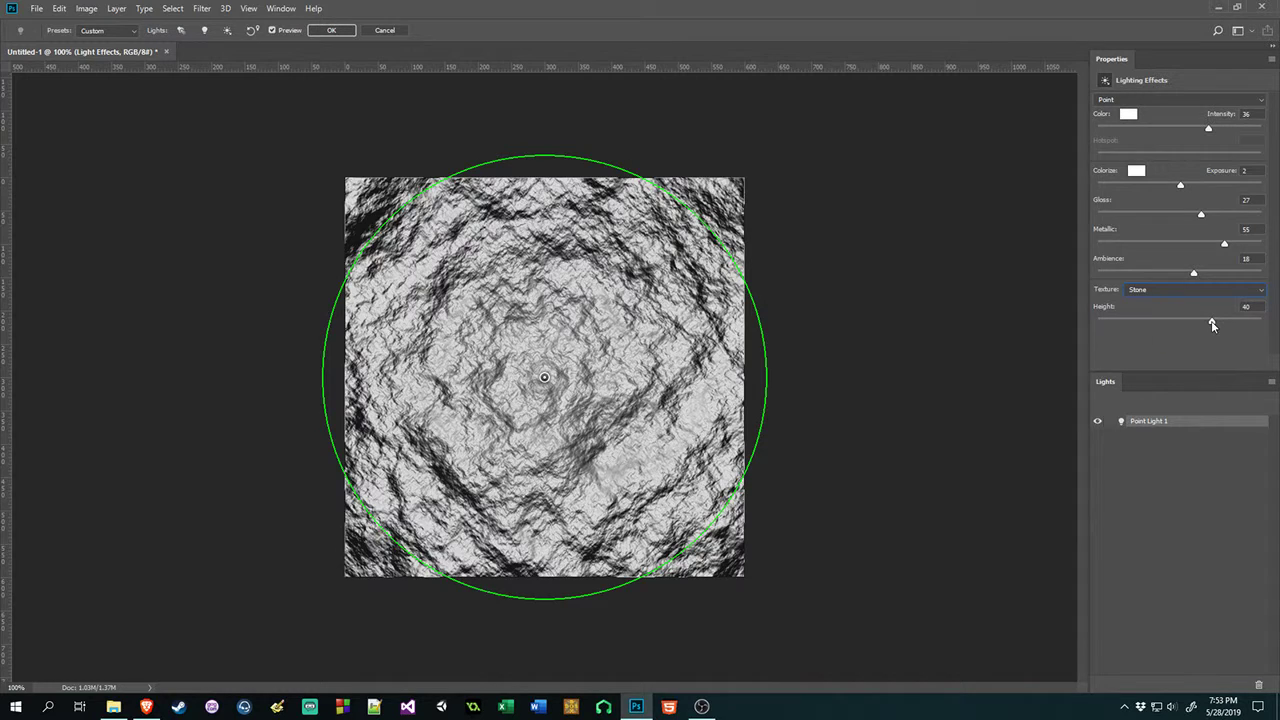
drag(1211, 323, 1190, 321)
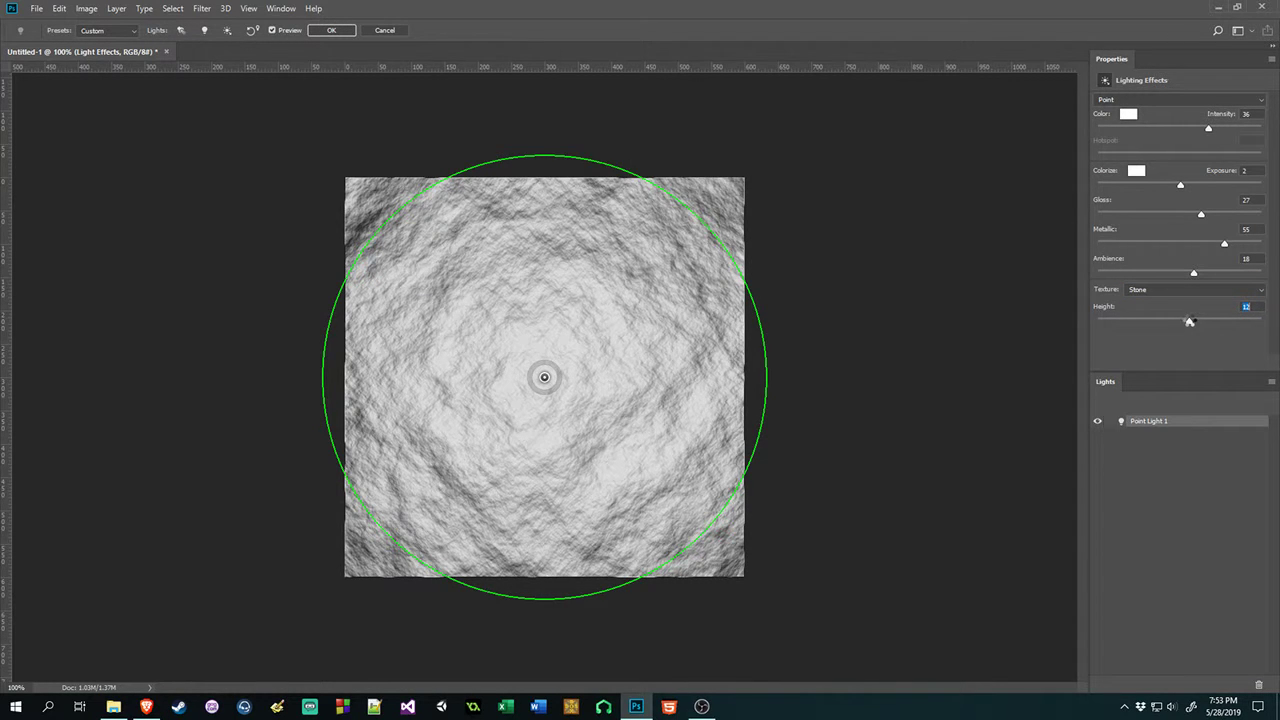
drag(1188, 322, 1185, 322)
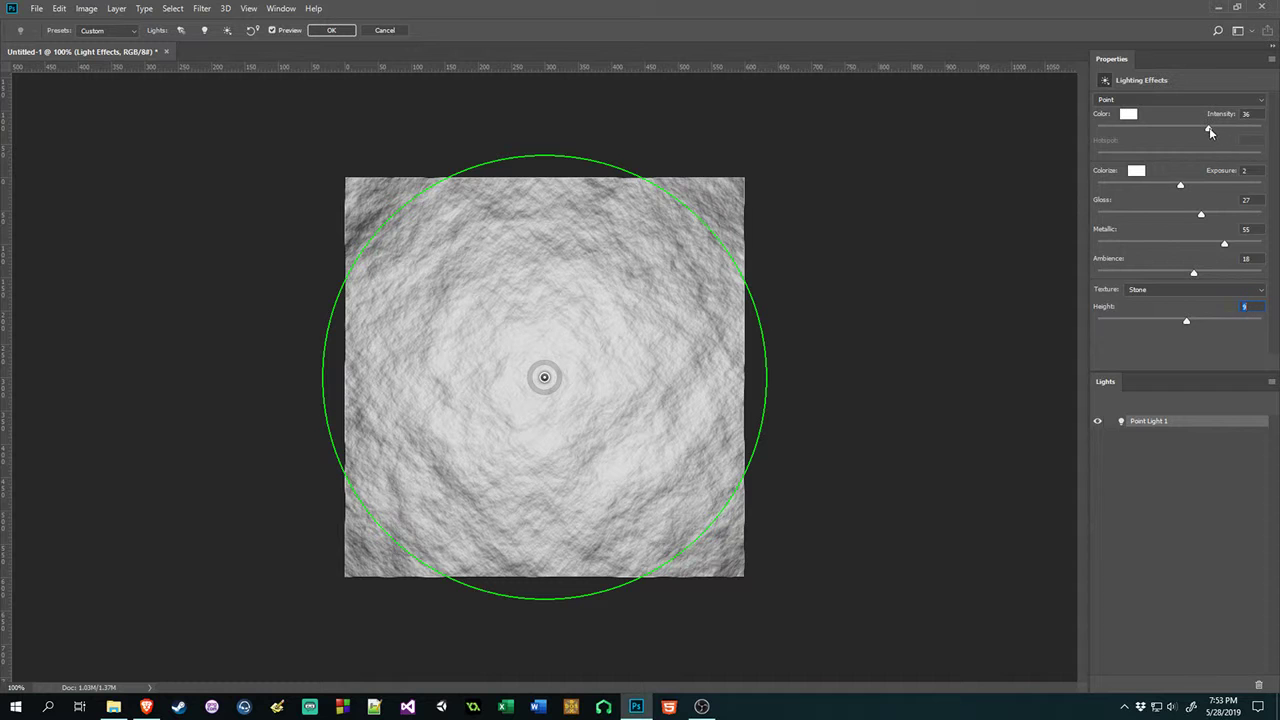
Dim the light to intensity 23, nudge it, and enlarge its ring beyond the canvas
drag(1209, 128, 1196, 128)
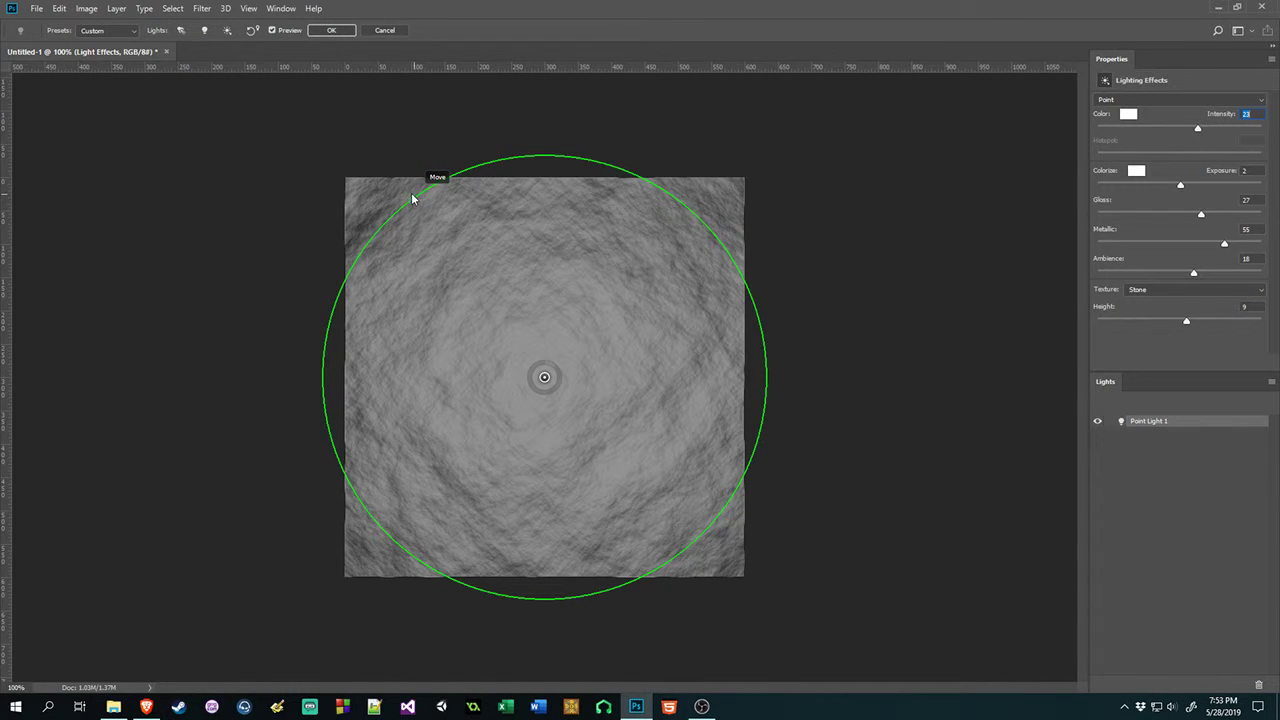
mouse_move(417, 197)
mouse_down()
mouse_move(400, 191)
mouse_move(418, 199)
mouse_up()
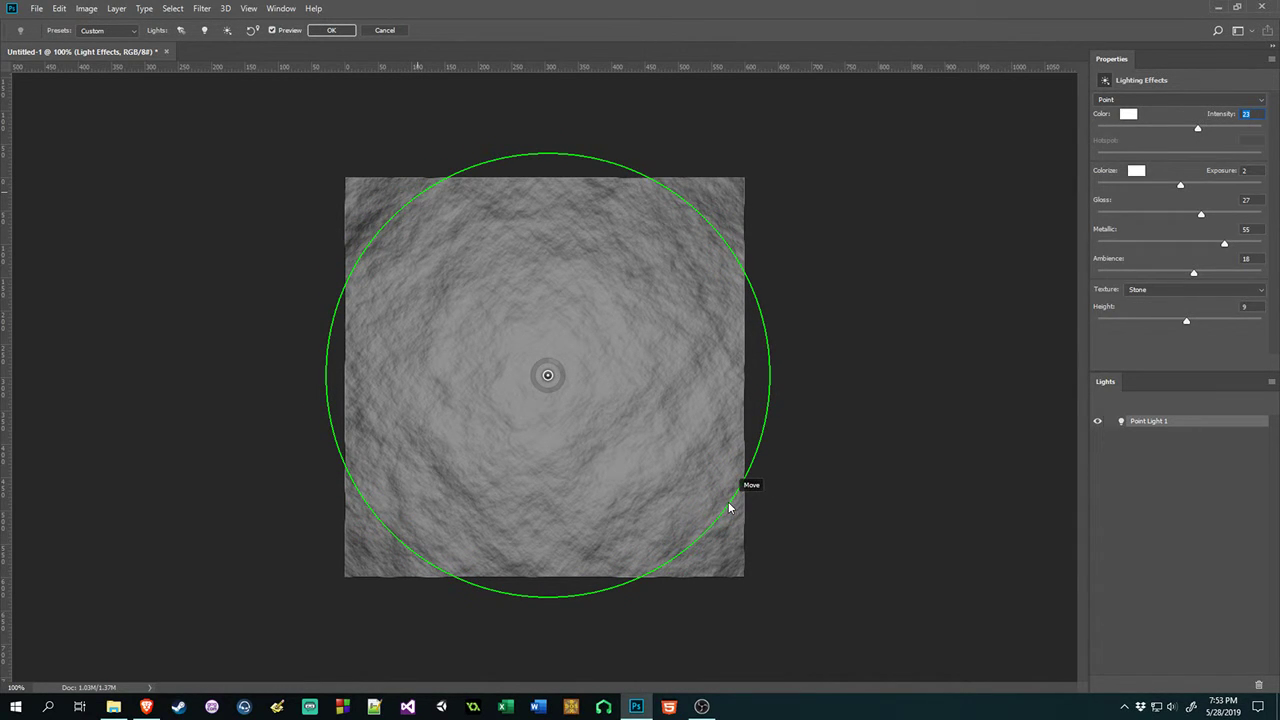
drag(733, 503, 780, 535)
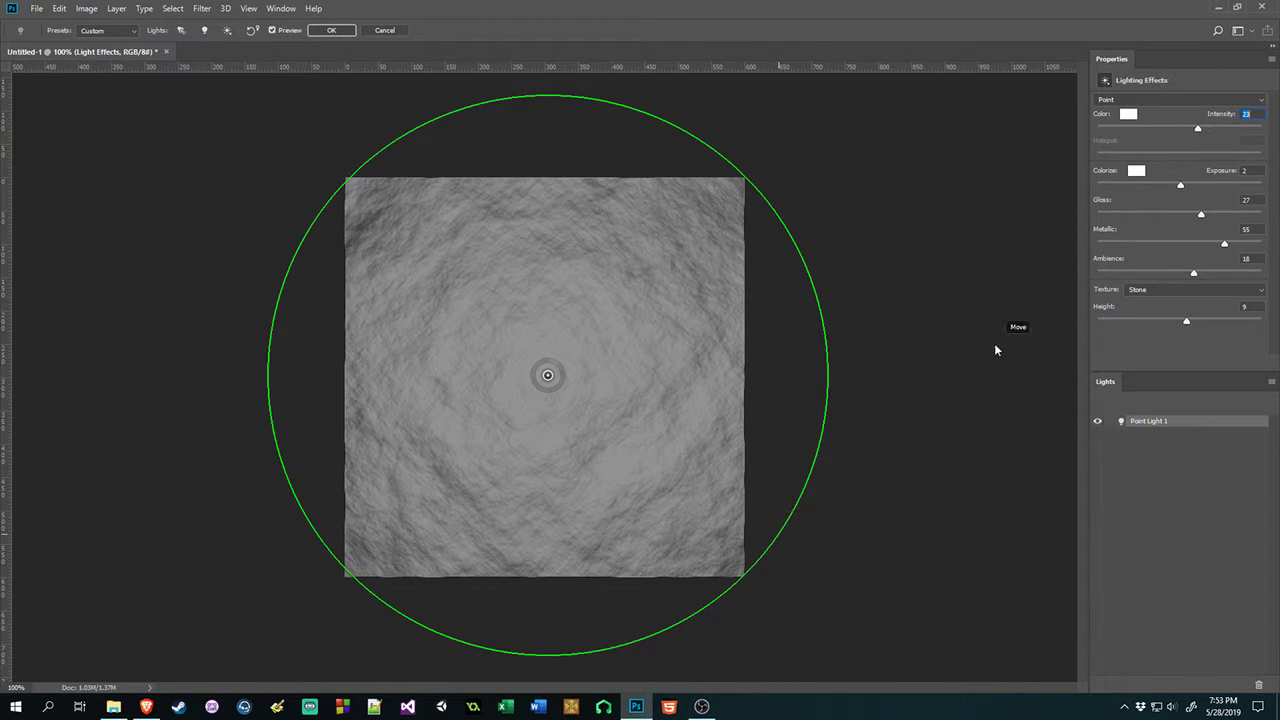
Set Exposure 23, Gloss 2, Metallic 7, Ambience 20 and Stone height 10
click(1181, 186)
drag(1181, 186, 1199, 188)
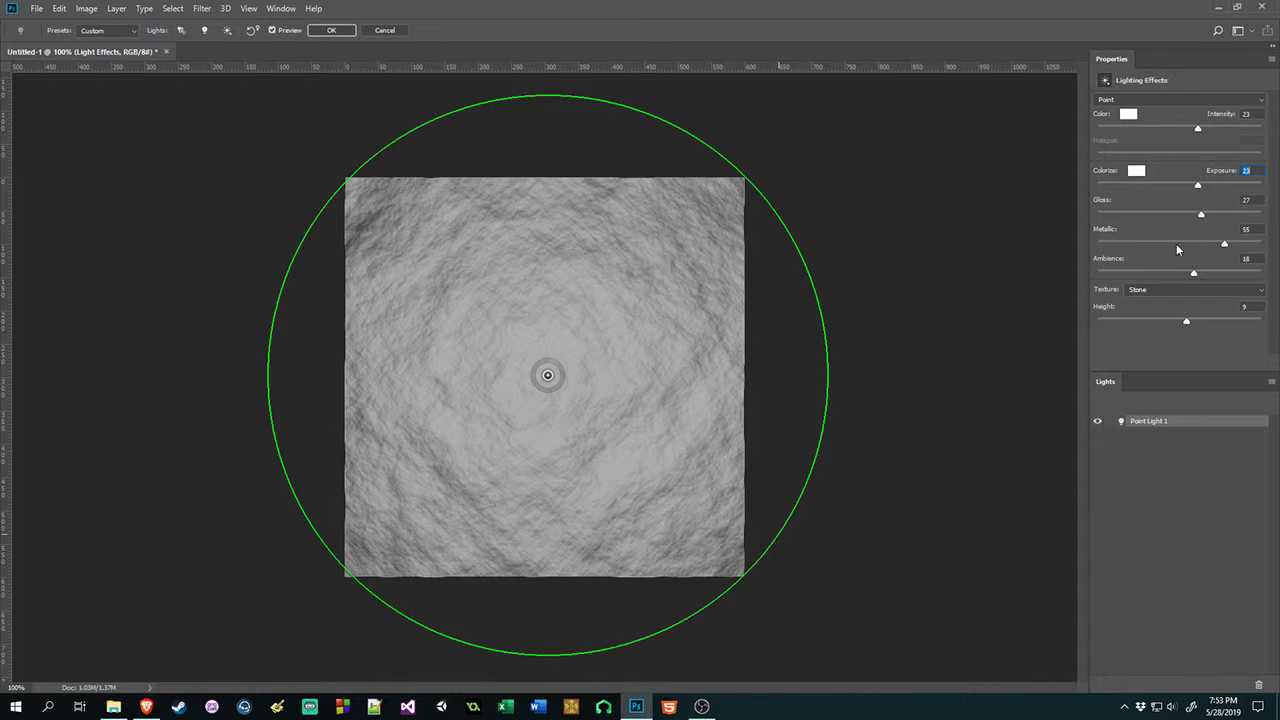
mouse_move(1202, 214)
mouse_down()
mouse_move(1135, 217)
mouse_move(1245, 218)
mouse_move(1131, 222)
mouse_move(1184, 224)
mouse_move(1223, 245)
mouse_move(1126, 245)
mouse_move(1188, 246)
mouse_move(1198, 273)
mouse_up()
mouse_move(1188, 323)
mouse_down()
mouse_move(1158, 323)
mouse_move(1191, 324)
mouse_up()
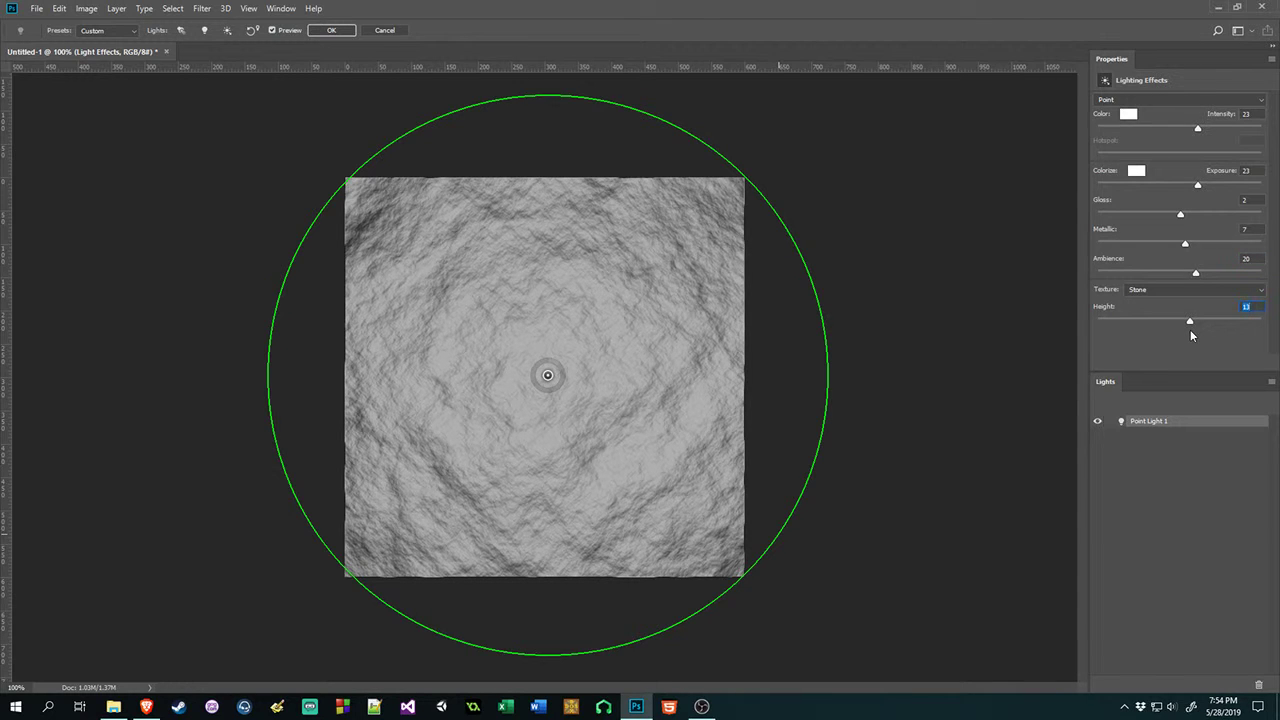
mouse_move(1190, 330)
mouse_down()
mouse_move(1168, 323)
mouse_move(1186, 326)
mouse_up()
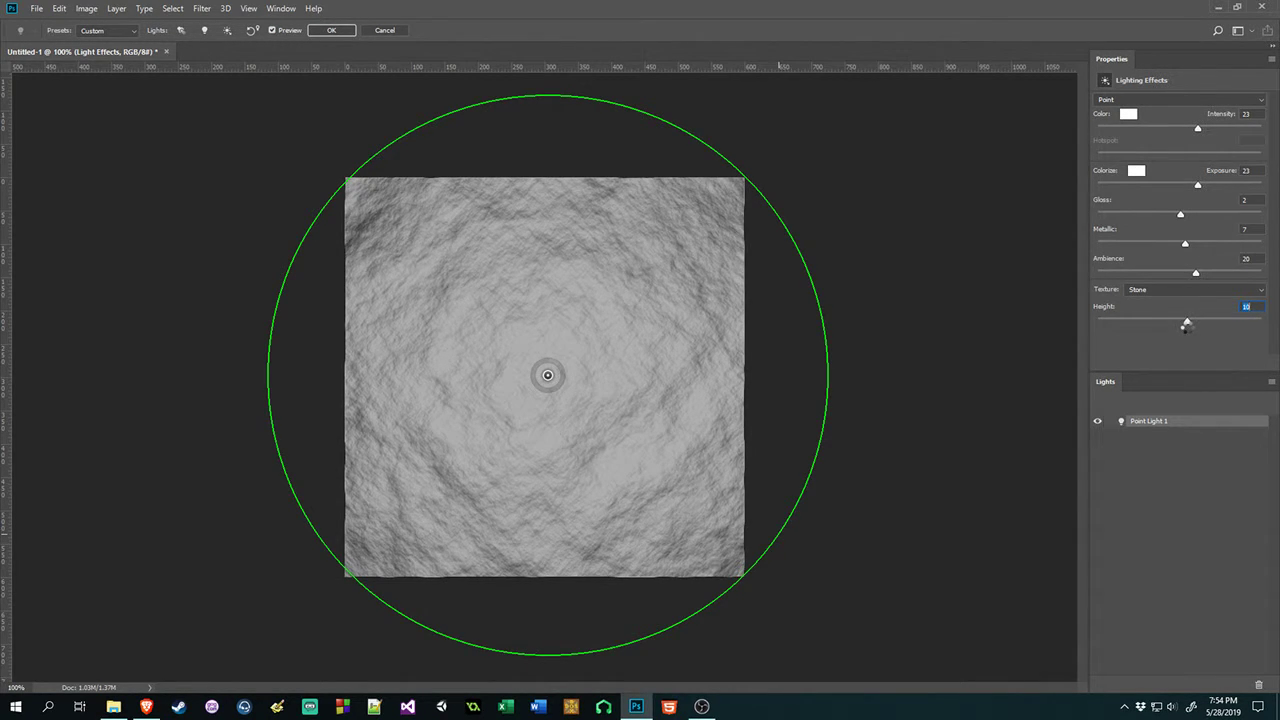
Apply the Lighting Effects filter to Layer 1 with OK
click(333, 30)
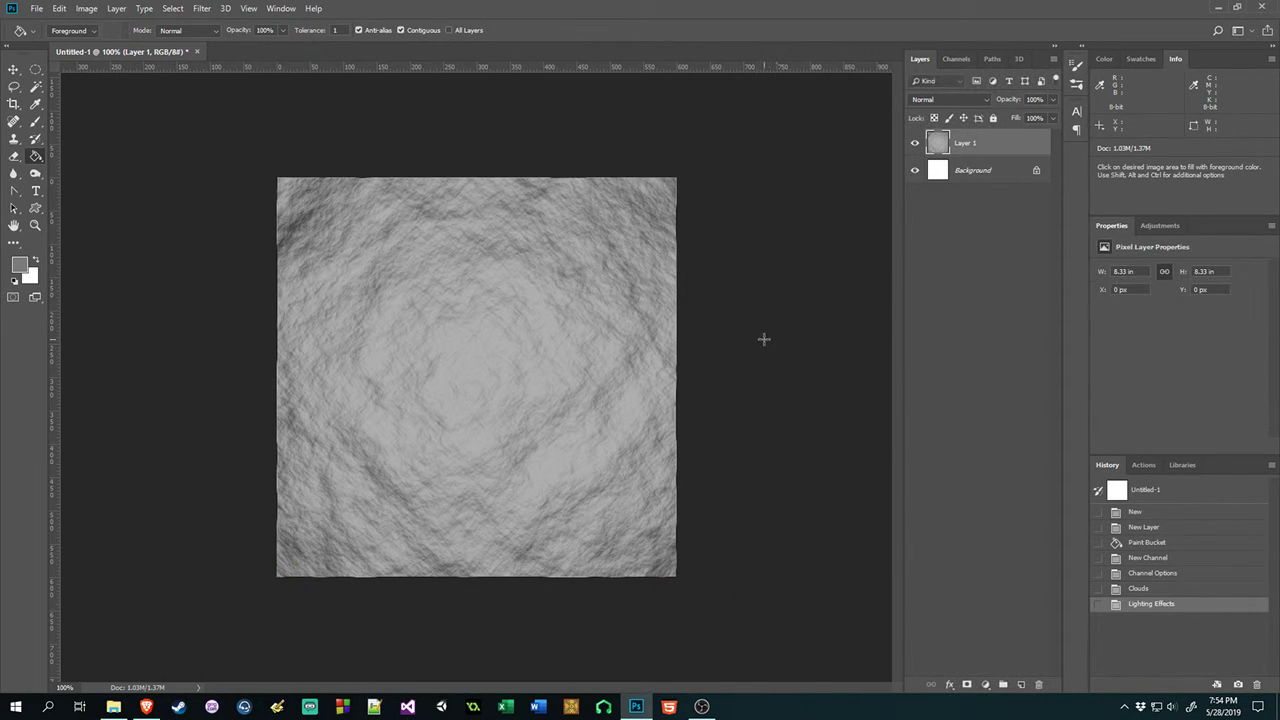